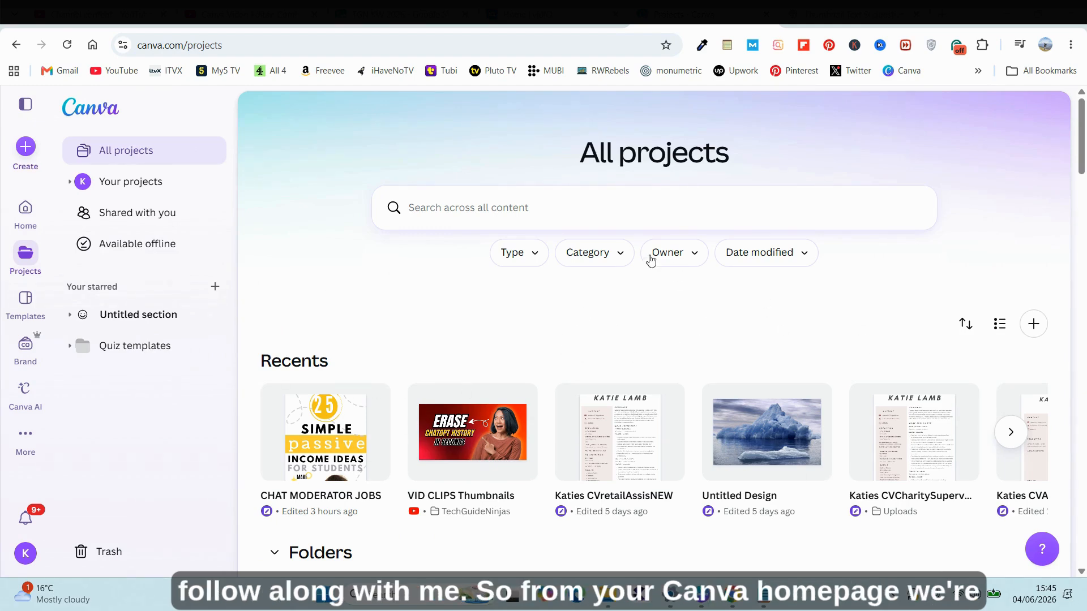
# - Search the design types for "video" and create a blank Landscape Video design of 1920 × 1080 px
pyautogui.click(26, 148)
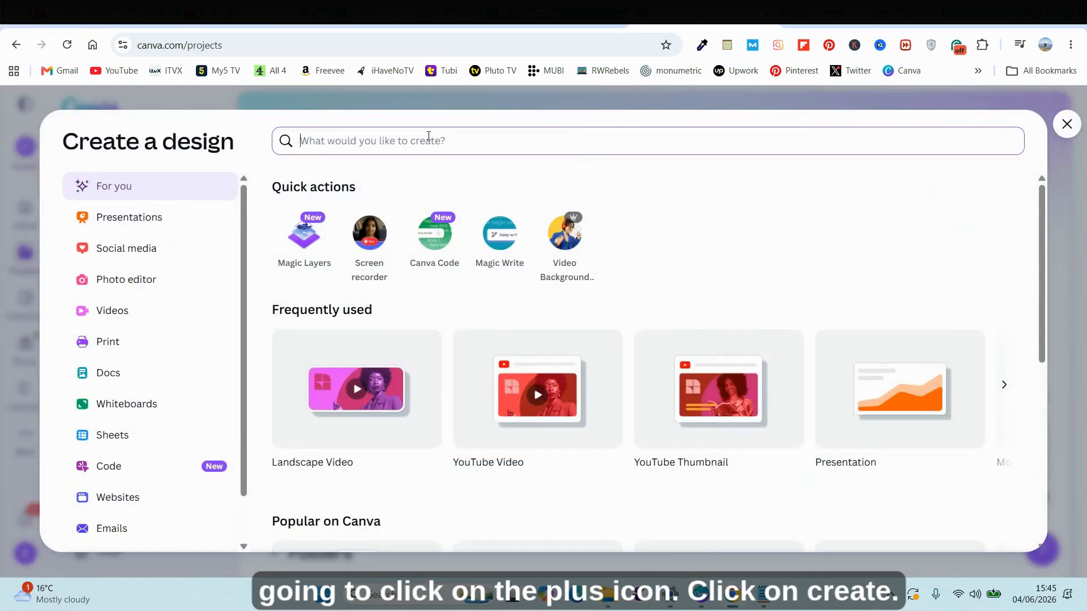
pyautogui.write('video')
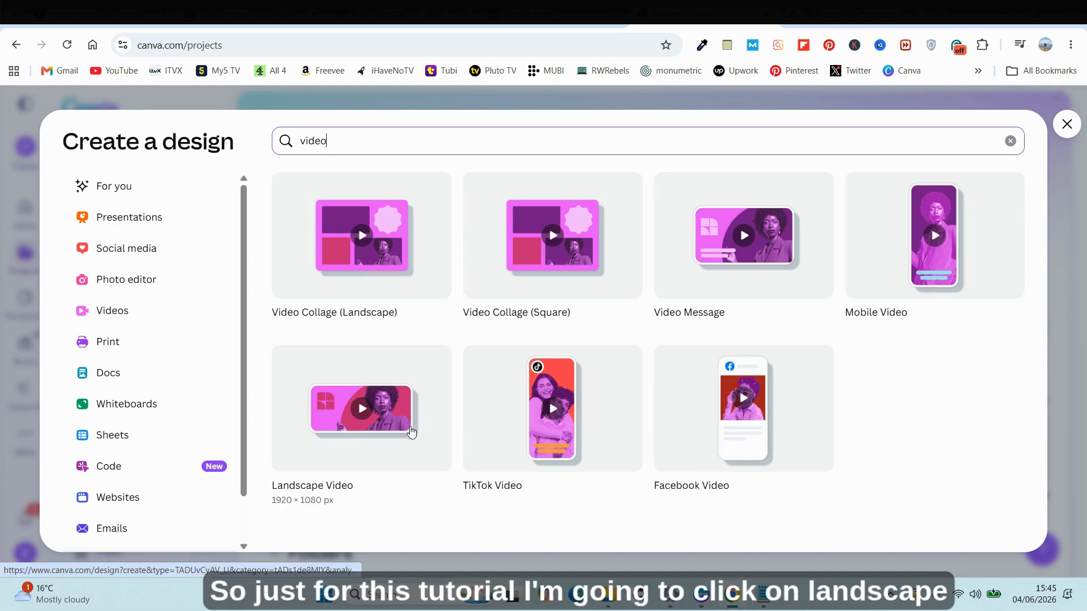
pyautogui.click(405, 426)
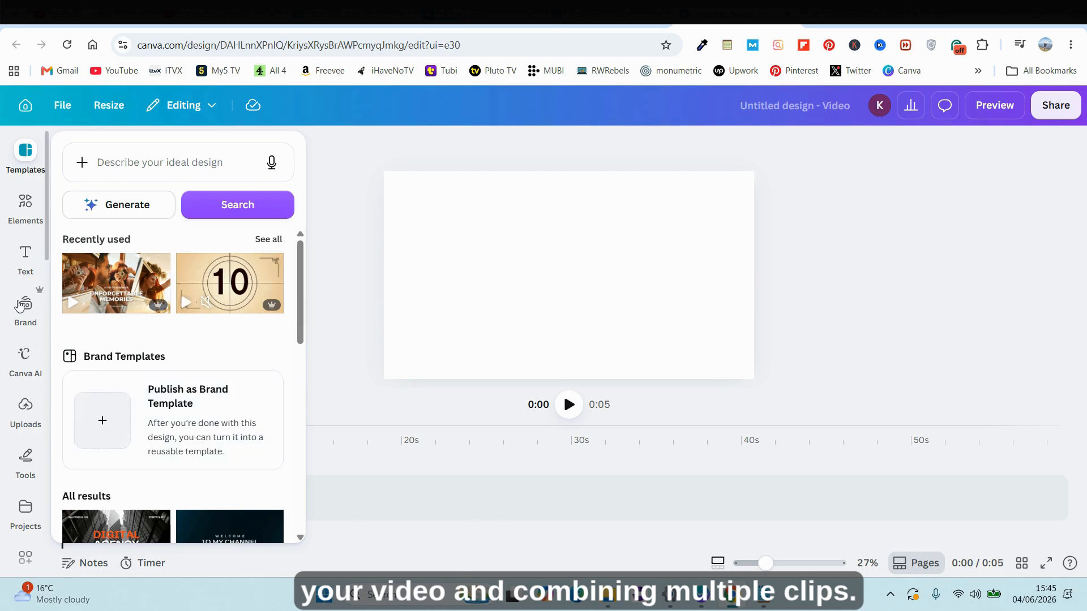
# - Look through the uploaded videos and images available for the design
pyautogui.scroll(-1, 21, 314)
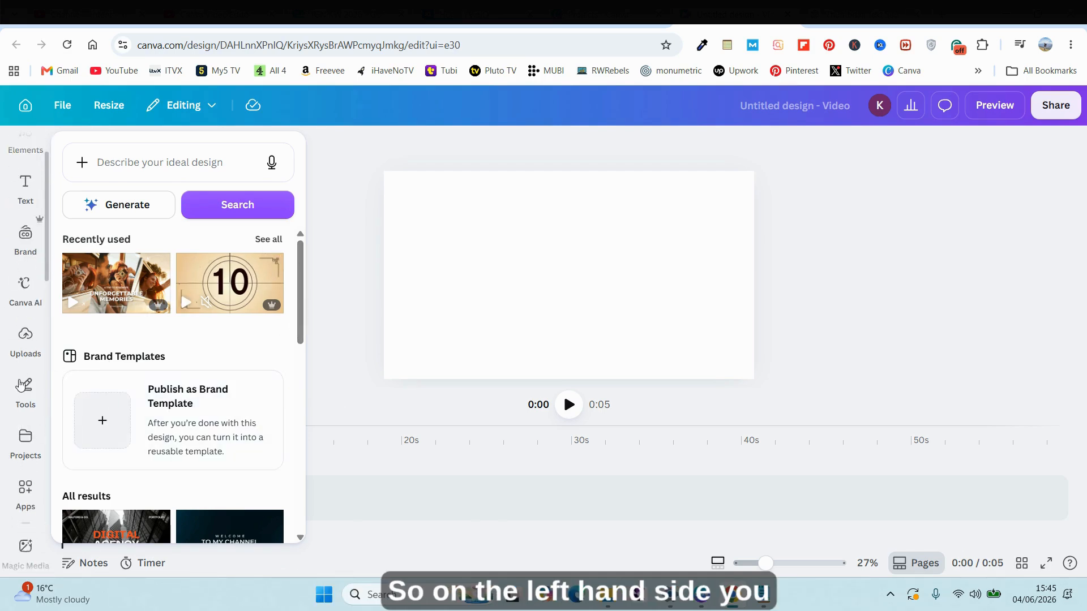
pyautogui.scroll(1, 21, 385)
pyautogui.click(26, 410)
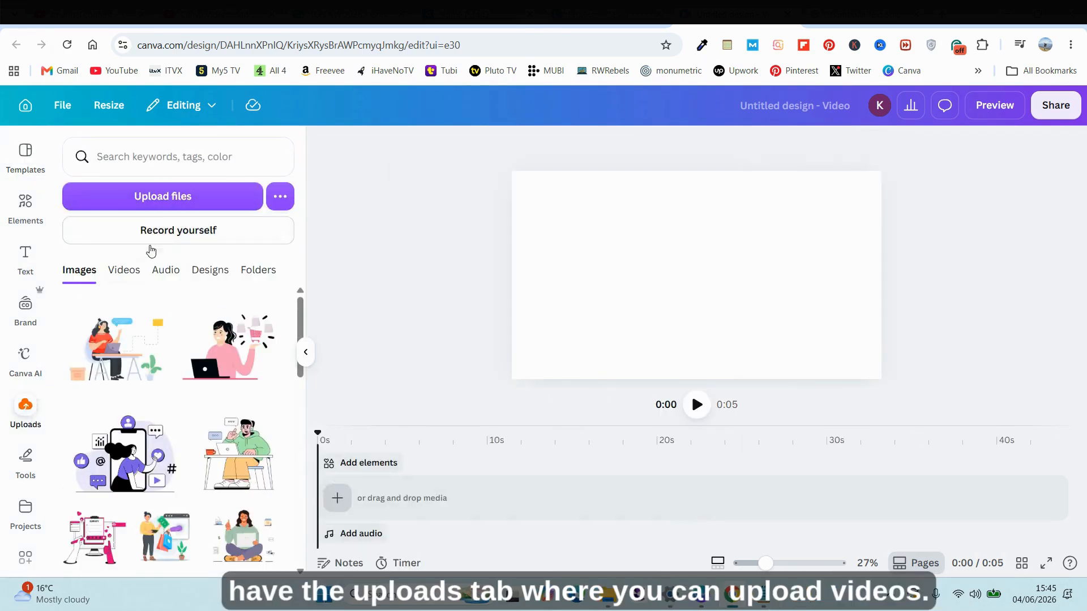
pyautogui.click(128, 274)
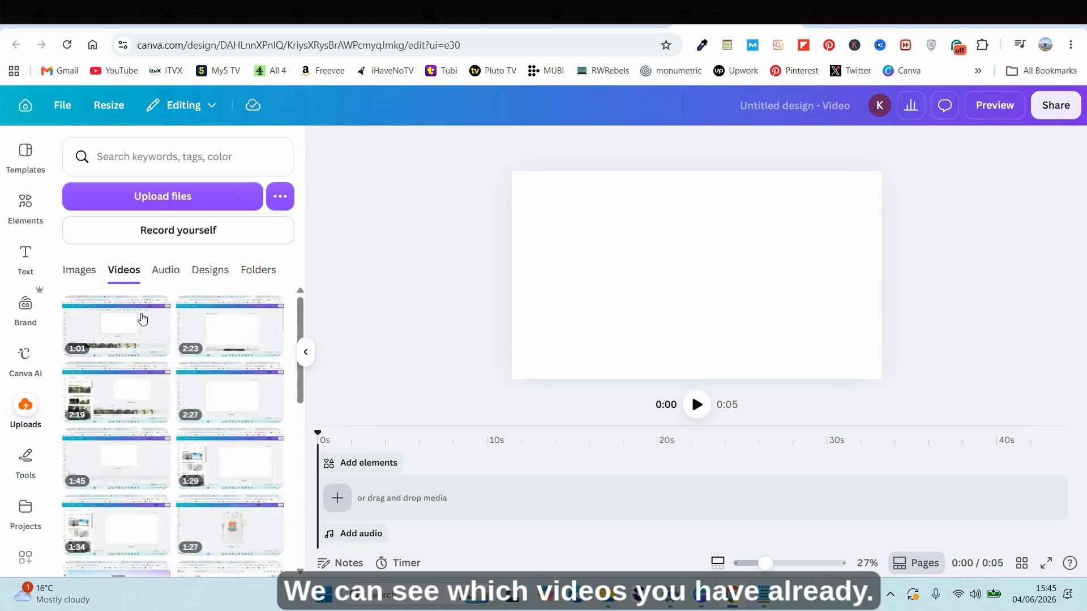
pyautogui.click(79, 274)
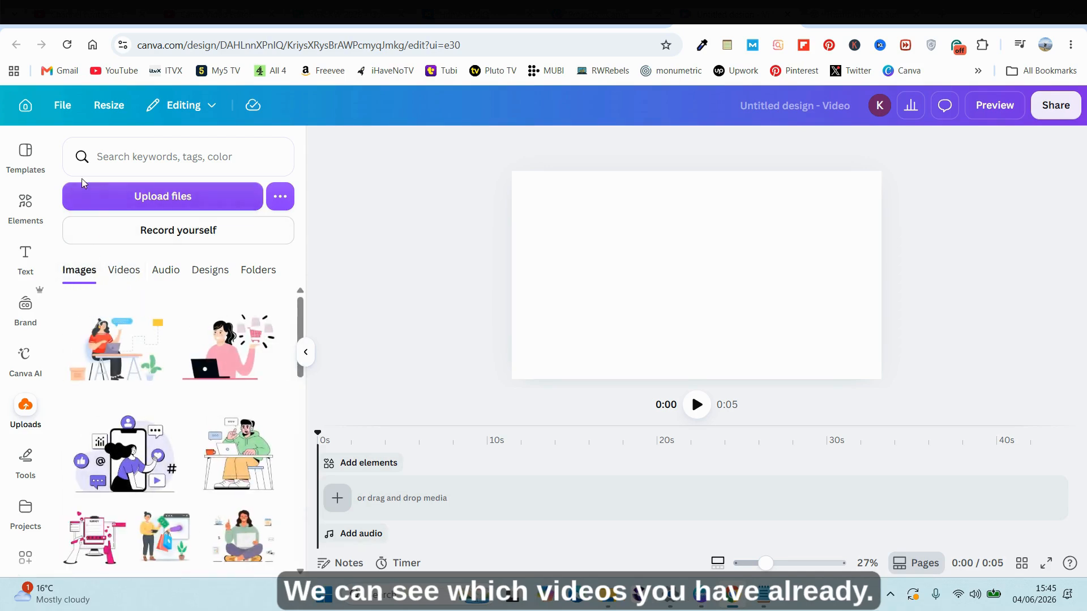
# - Search the stock video library for "nature"
pyautogui.scroll(-2, 25, 395)
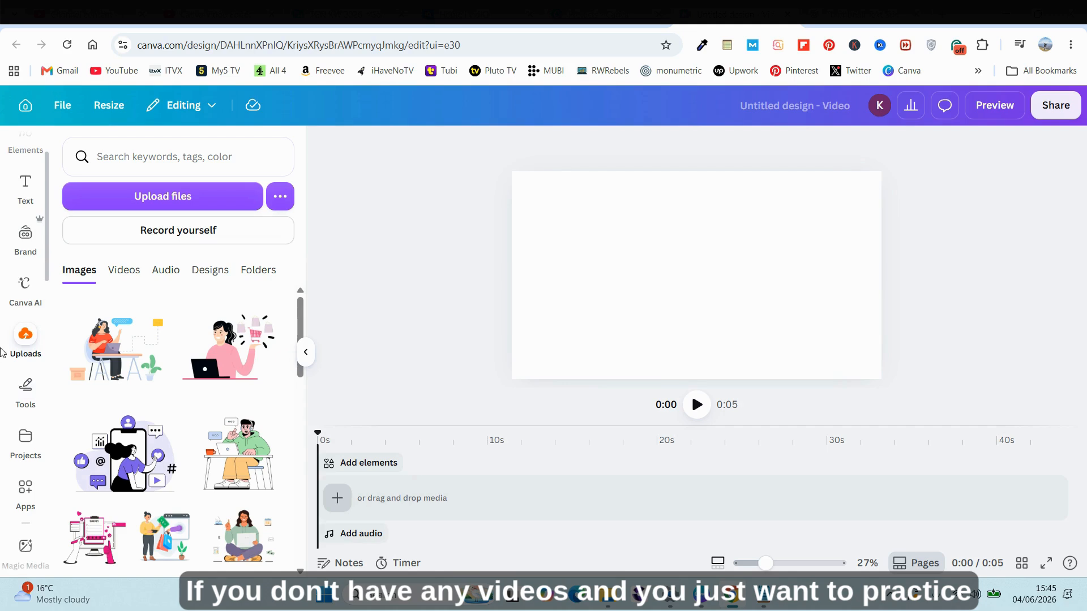
pyautogui.scroll(-3, 23, 352)
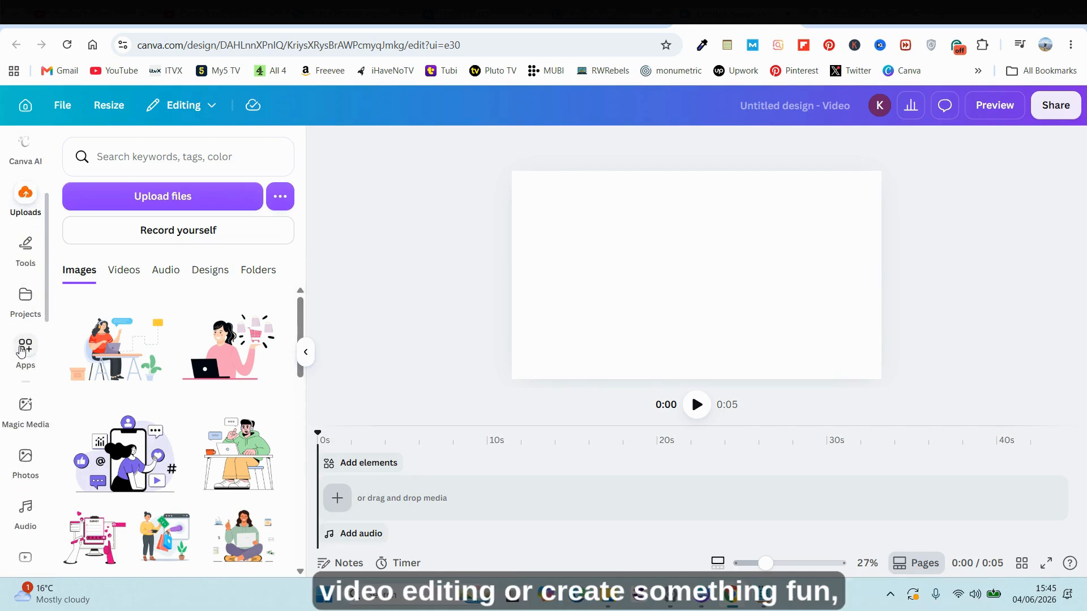
pyautogui.scroll(-3, 23, 385)
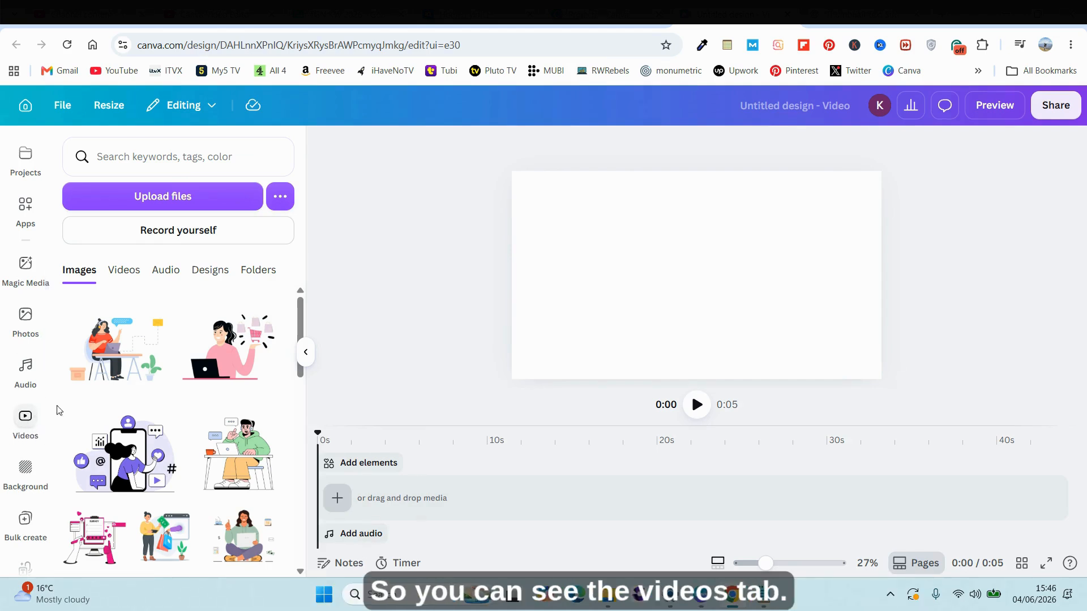
pyautogui.click(25, 424)
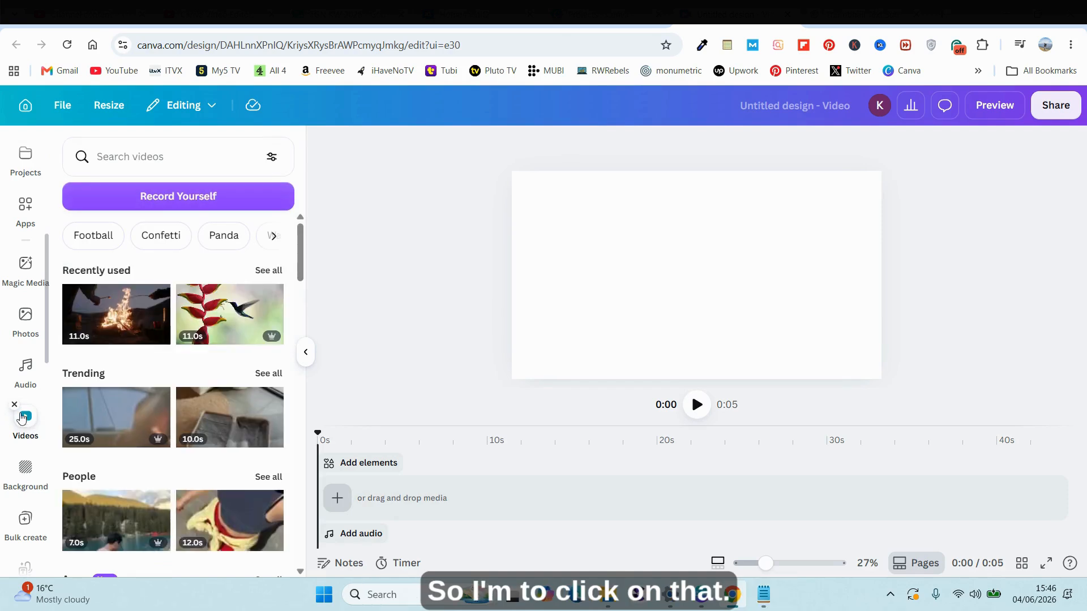
pyautogui.click(168, 151)
pyautogui.write('nature')
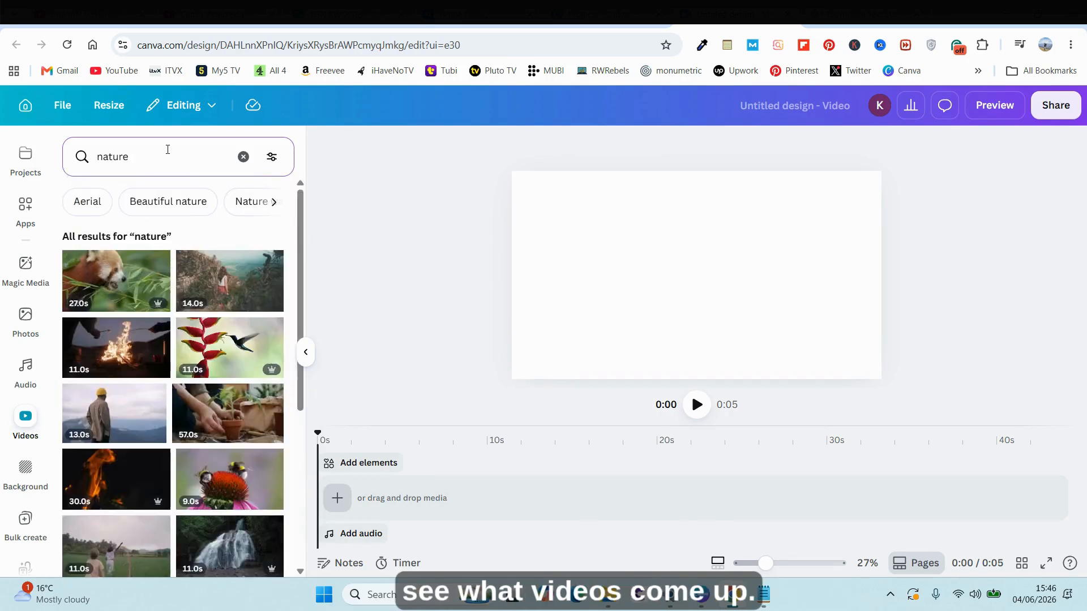
# - Add the 27-second red panda clip to the timeline and trim its end to a length of about 16.1 s
pyautogui.click(804, 539)
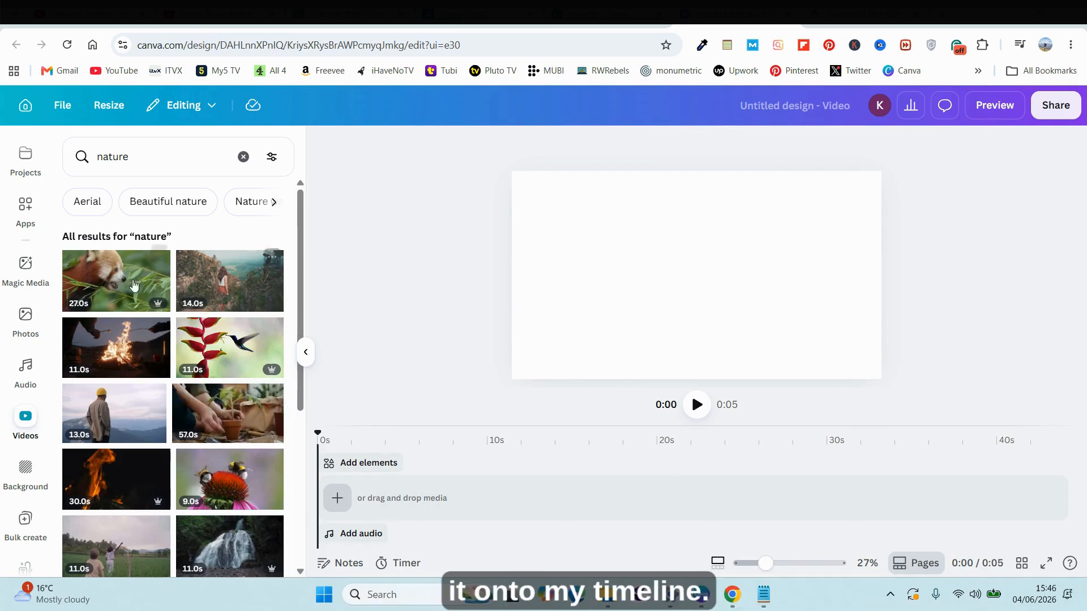
pyautogui.moveTo(115, 287)
pyautogui.mouseDown()
pyautogui.moveTo(291, 413)
pyautogui.moveTo(379, 497)
pyautogui.mouseUp()
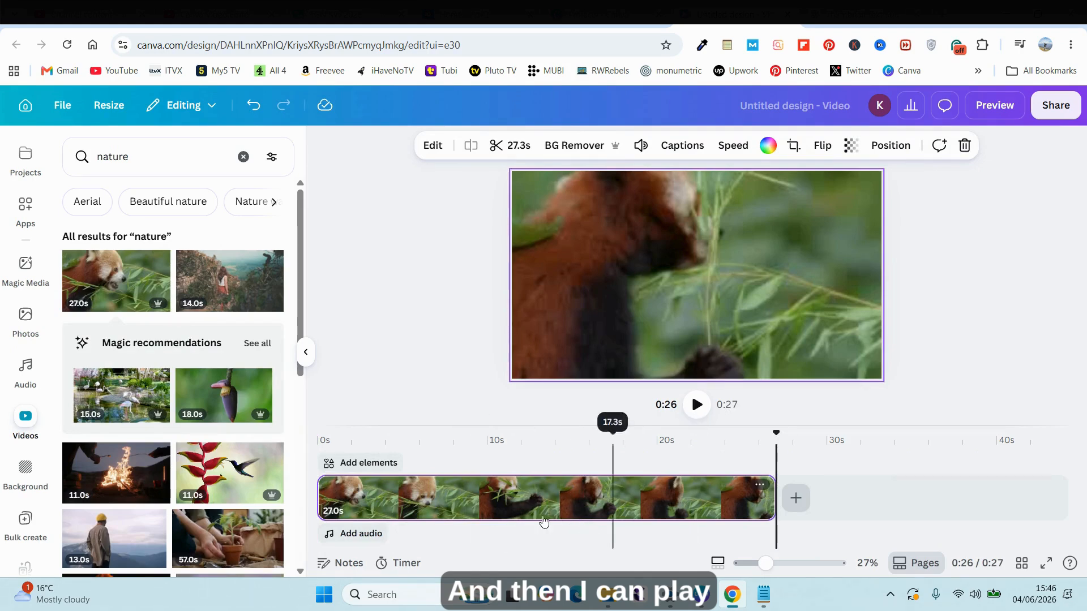
pyautogui.click(742, 501)
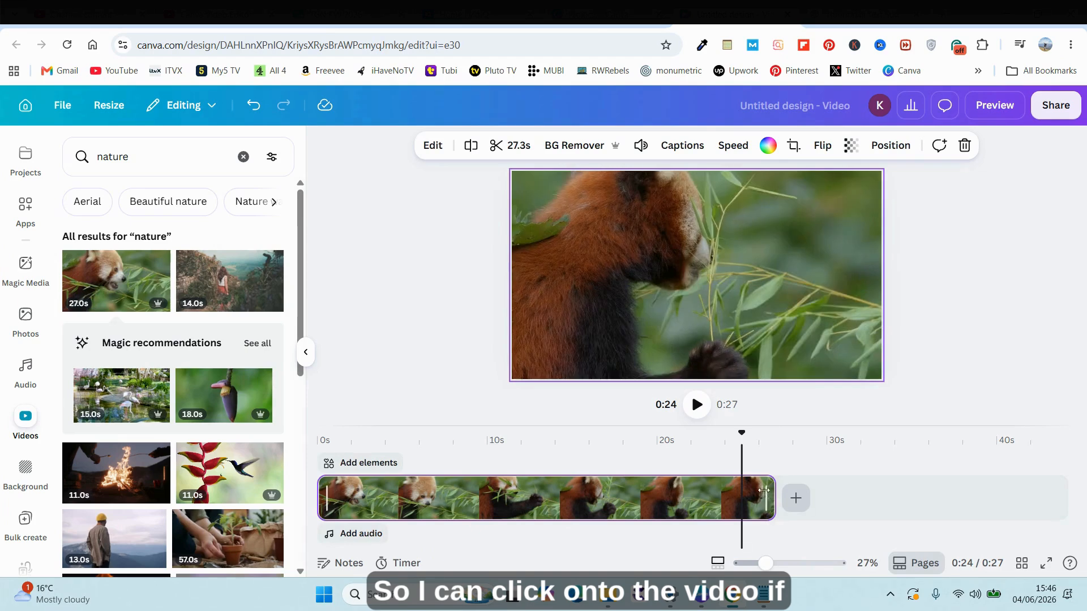
pyautogui.moveTo(769, 503); pyautogui.dragTo(591, 512)
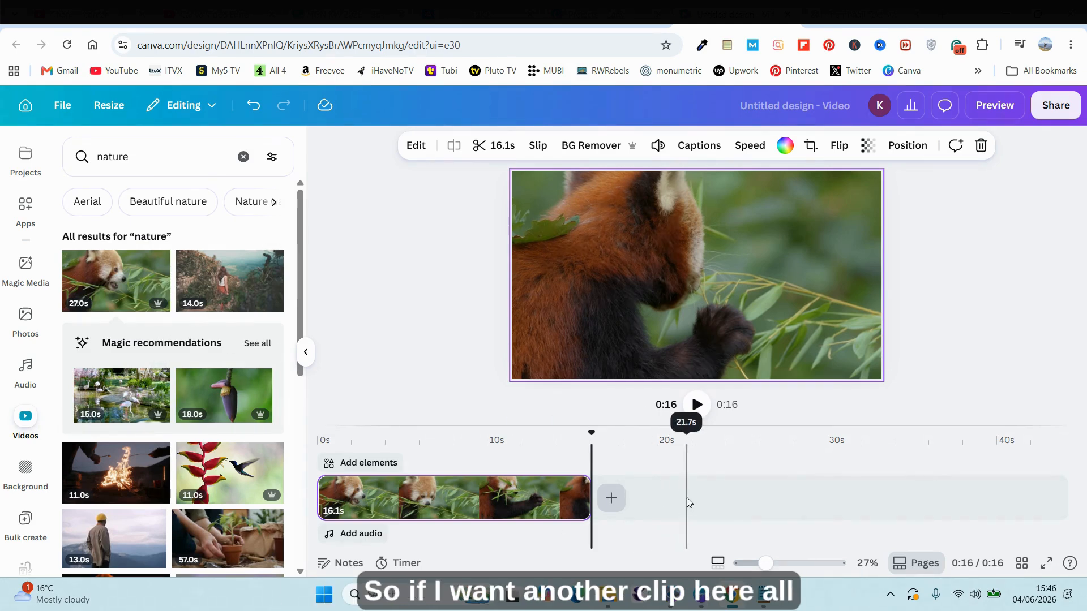
# - Append the 14-second clip of the woman at the cliff viewpoint, try placing it before the red panda clip, and undo that reorder
pyautogui.click(226, 281)
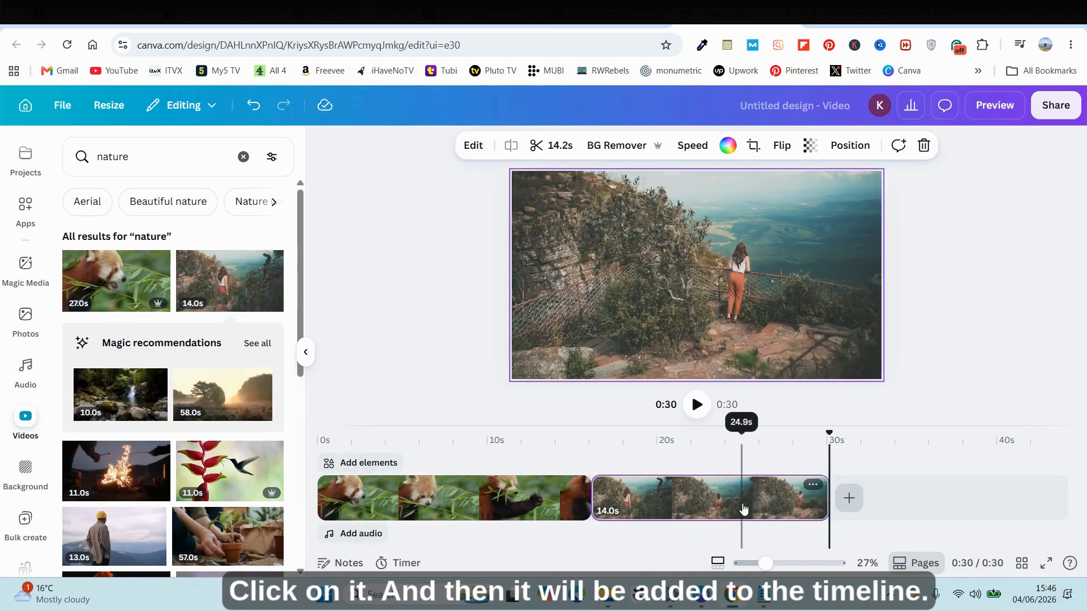
pyautogui.moveTo(746, 502); pyautogui.dragTo(339, 496)
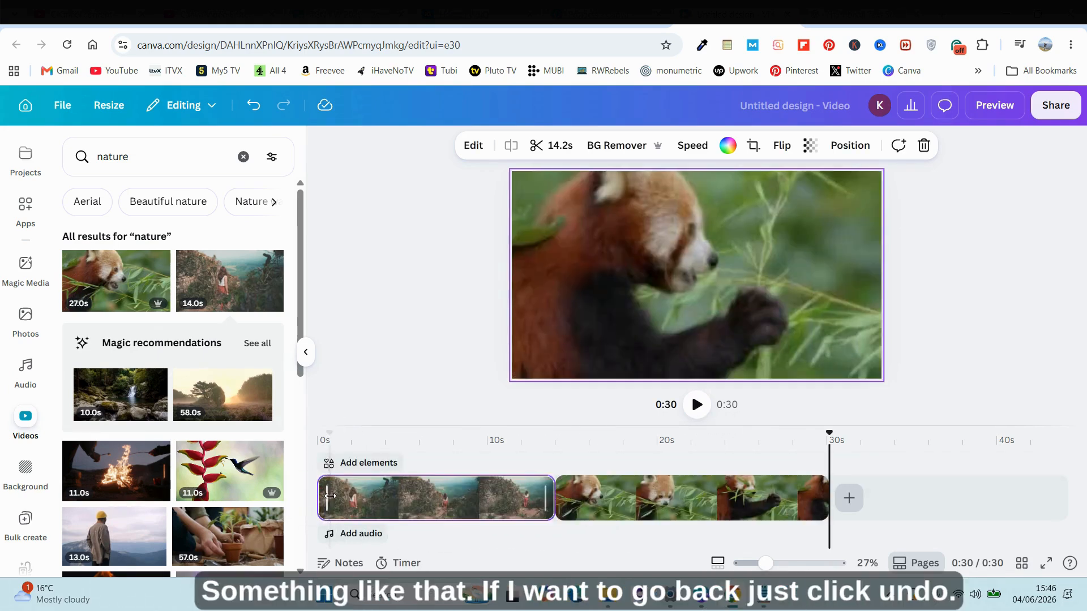
pyautogui.click(253, 105)
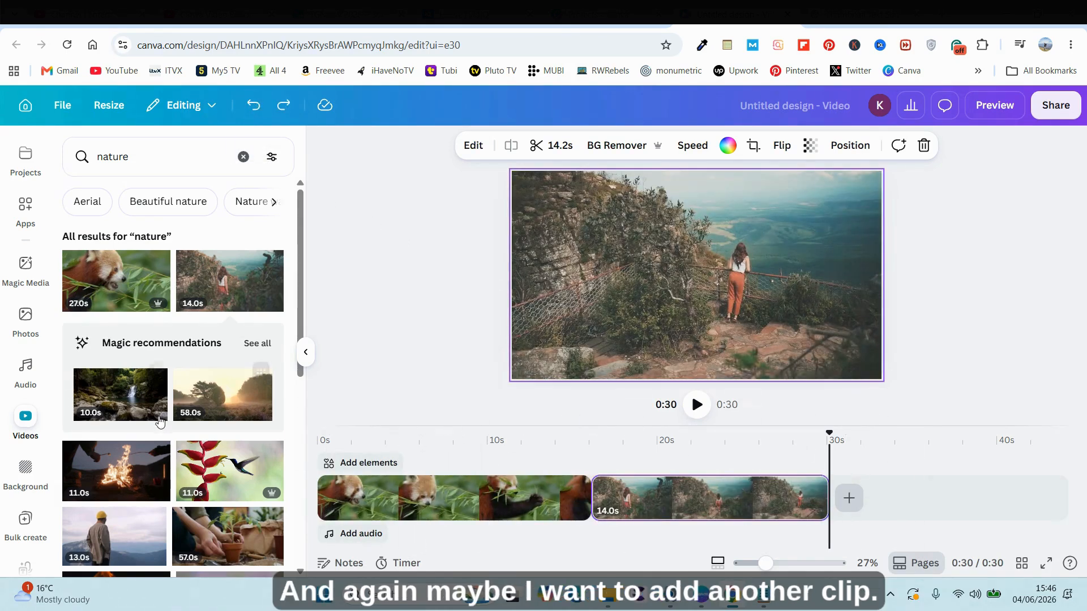
# - Append the 11-second hummingbird clip to the timeline and trim the end of the cliff clip to a length of about 10.2 s
pyautogui.click(228, 477)
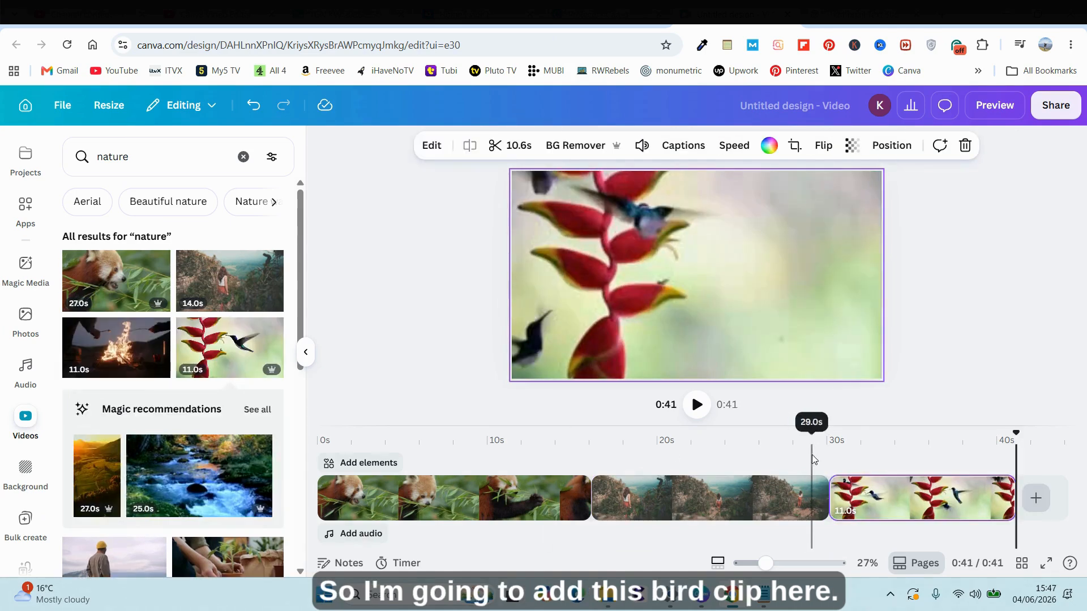
pyautogui.click(488, 503)
pyautogui.click(747, 501)
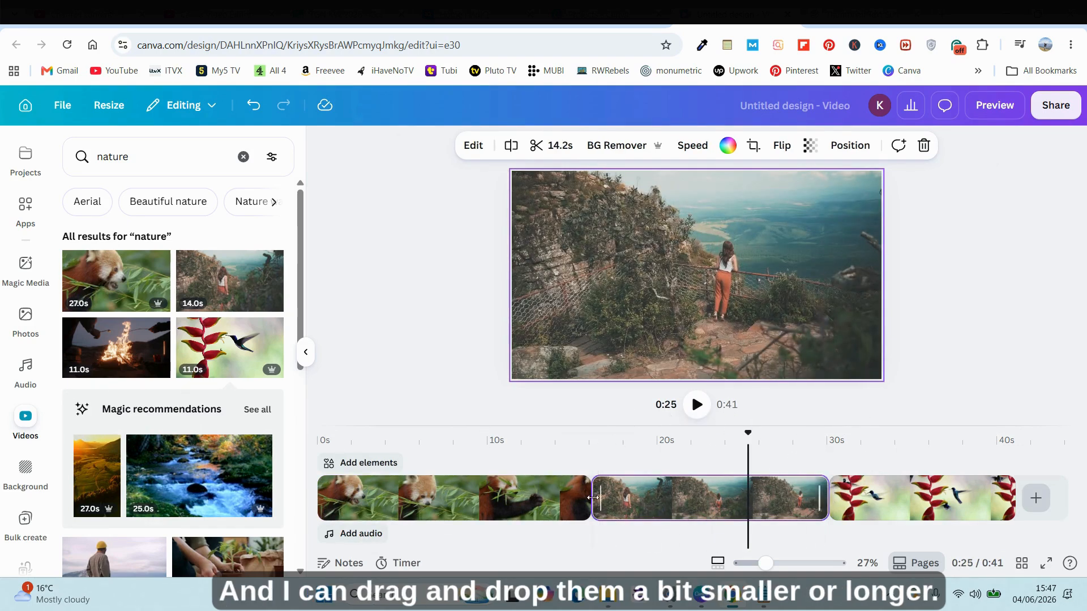
pyautogui.moveTo(602, 501)
pyautogui.mouseDown()
pyautogui.moveTo(643, 501)
pyautogui.moveTo(594, 501)
pyautogui.mouseUp()
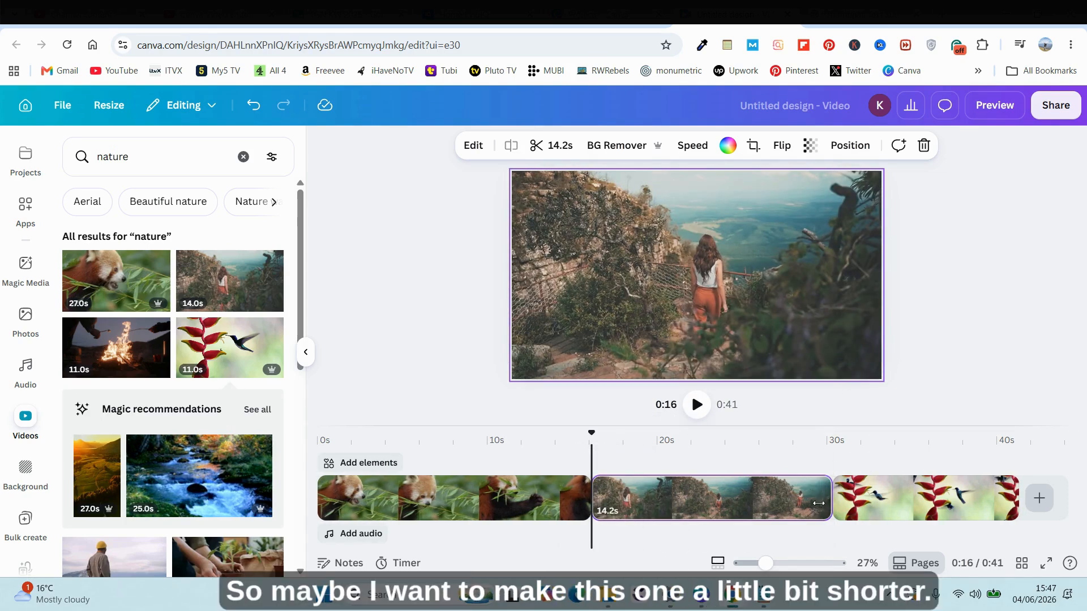
pyautogui.moveTo(813, 503); pyautogui.dragTo(764, 503)
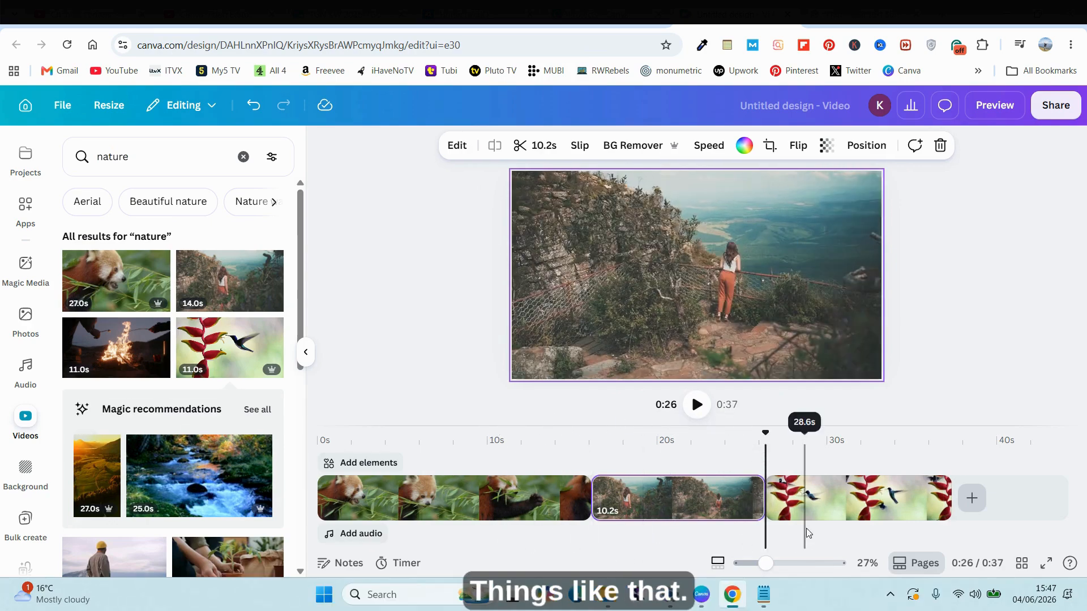
# - Add a Match & Move transition between the red panda clip and the cliff clip
pyautogui.click(532, 512)
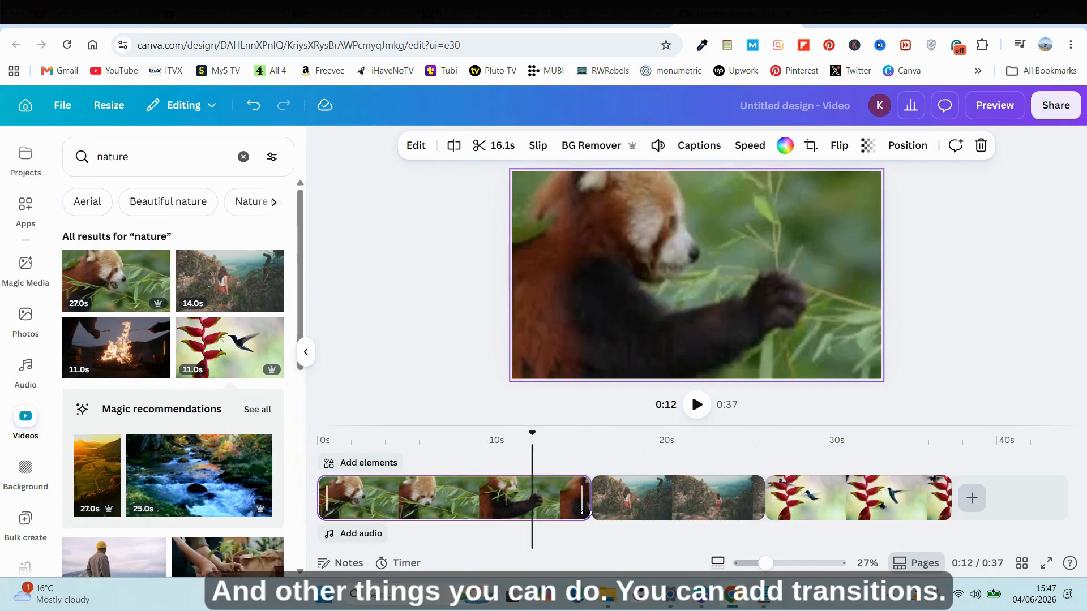
pyautogui.moveTo(591, 511)
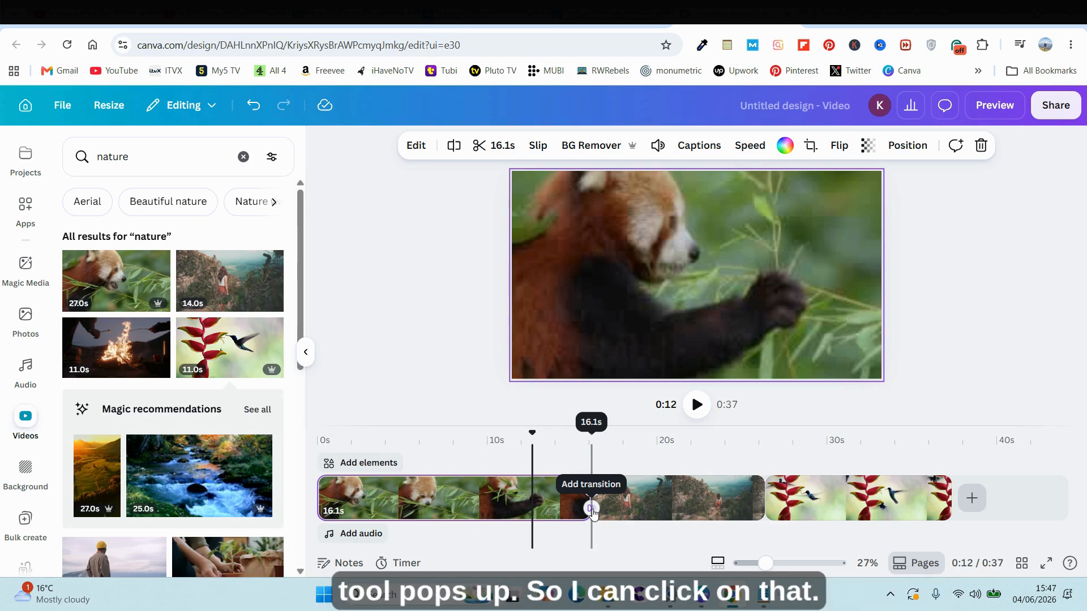
pyautogui.click(591, 509)
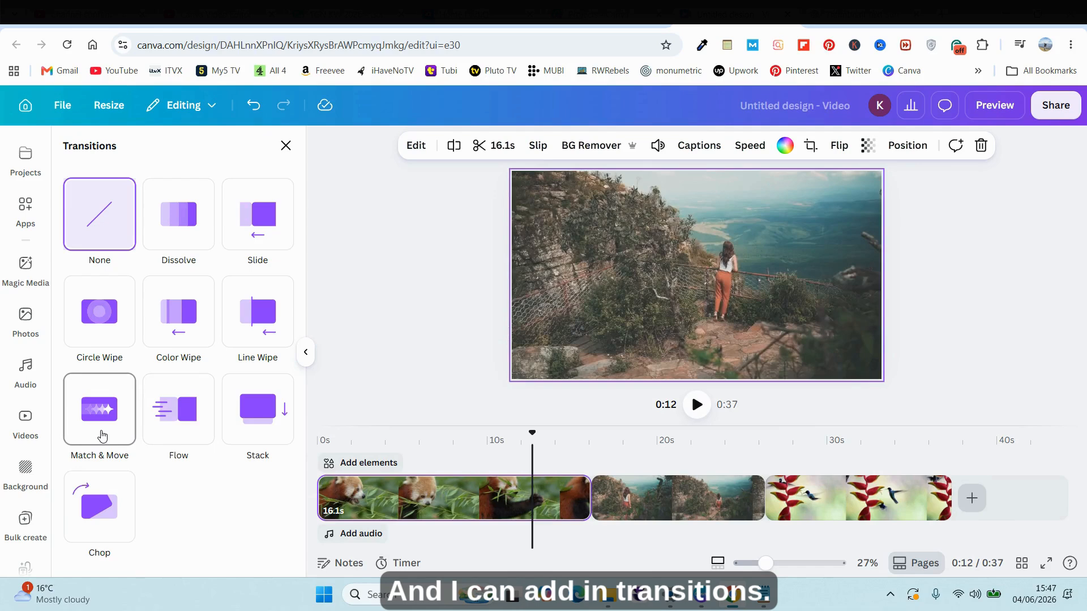
pyautogui.click(101, 434)
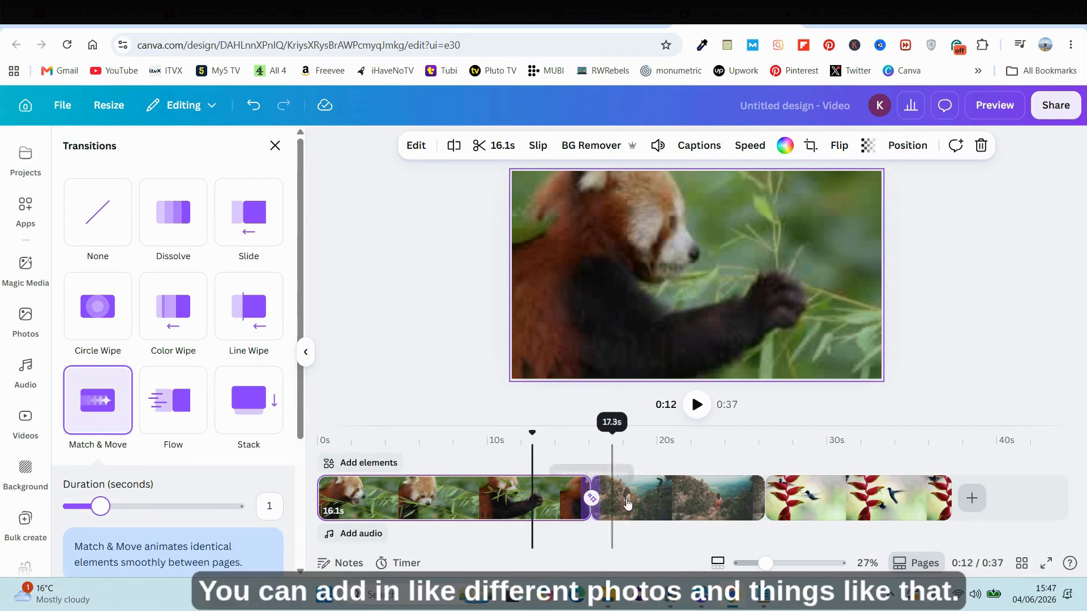
pyautogui.click(592, 486)
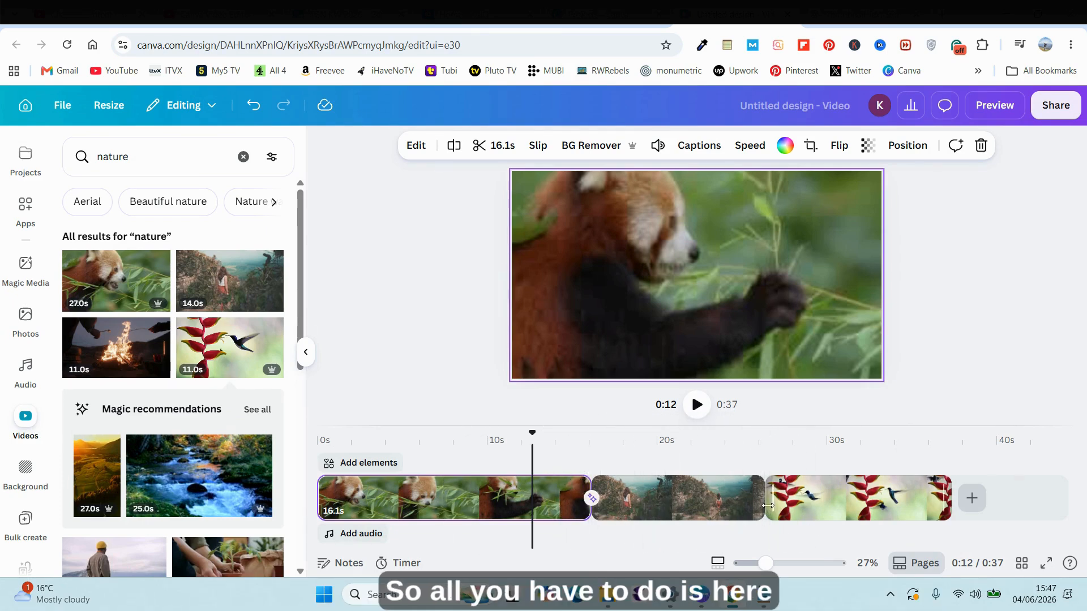
pyautogui.click(972, 502)
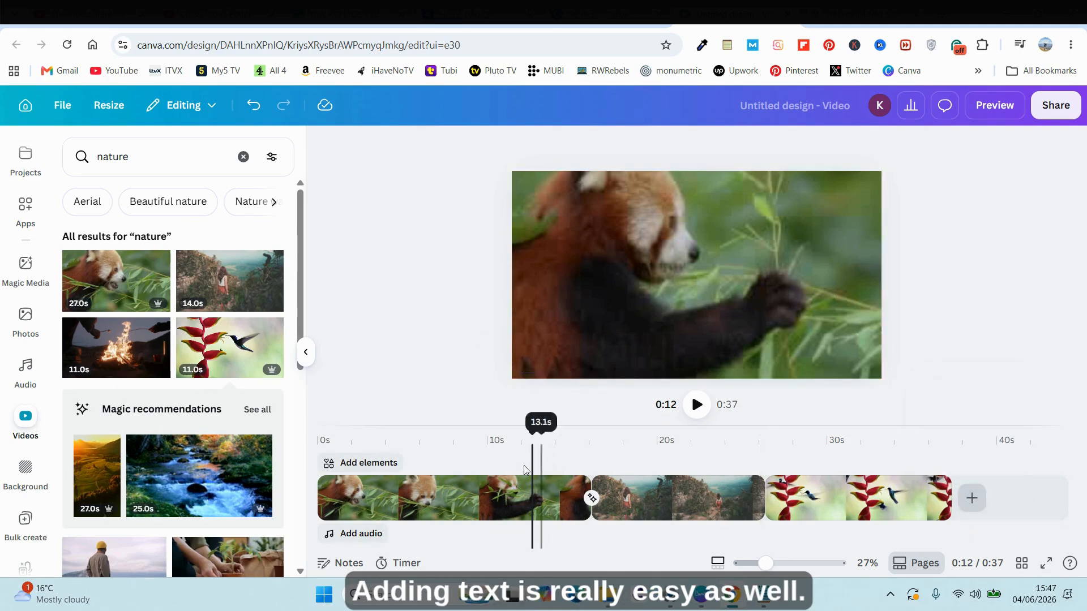
# - Add a heading to the red panda clip starting about 2 s in and set its font size to 200
pyautogui.click(367, 507)
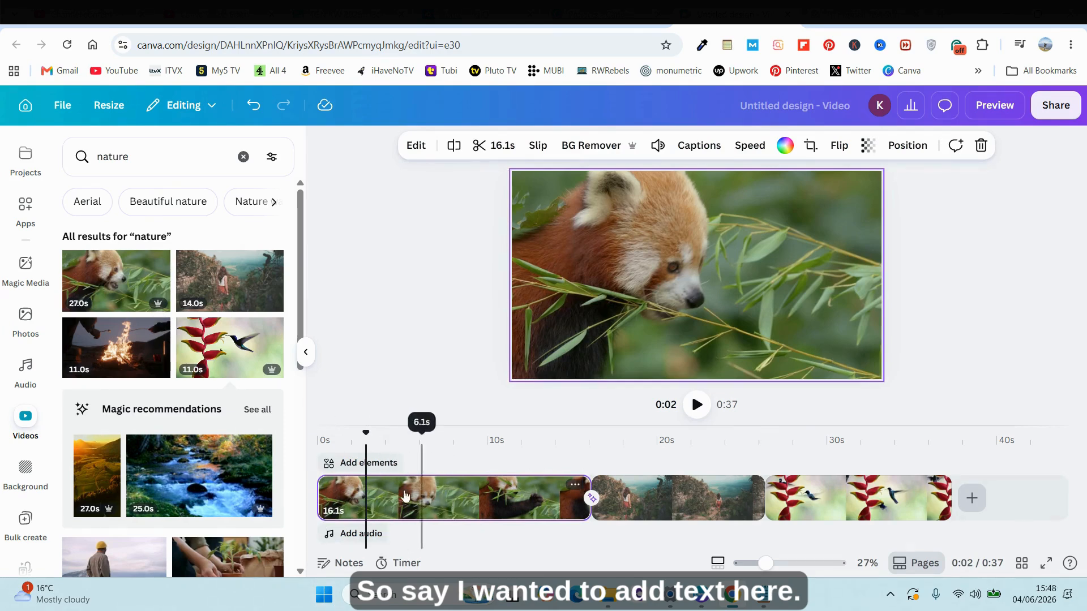
pyautogui.scroll(5, 24, 286)
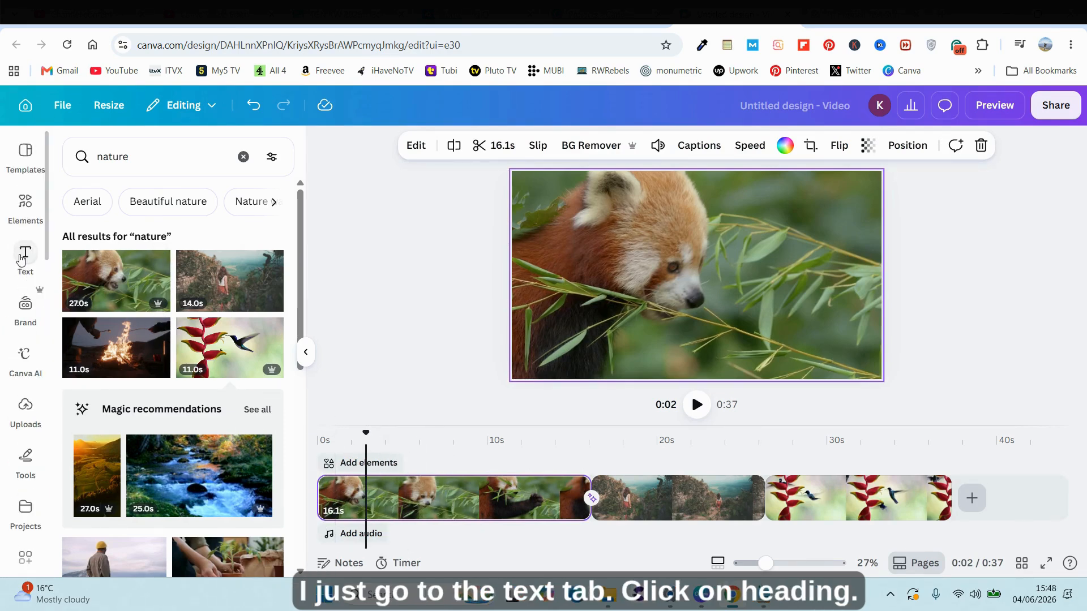
pyautogui.click(21, 259)
pyautogui.click(169, 311)
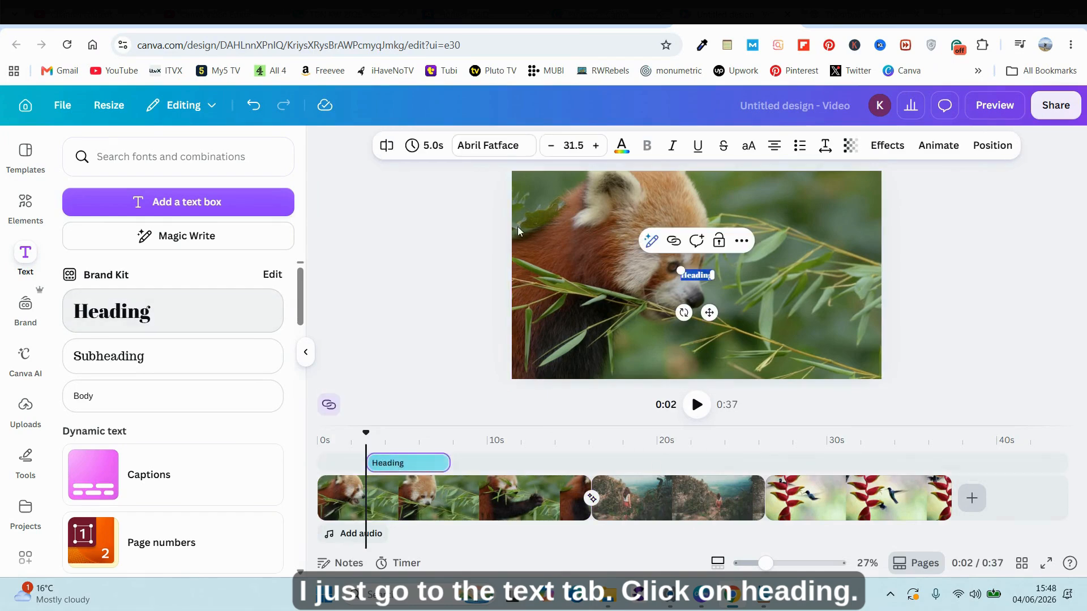
pyautogui.click(573, 145)
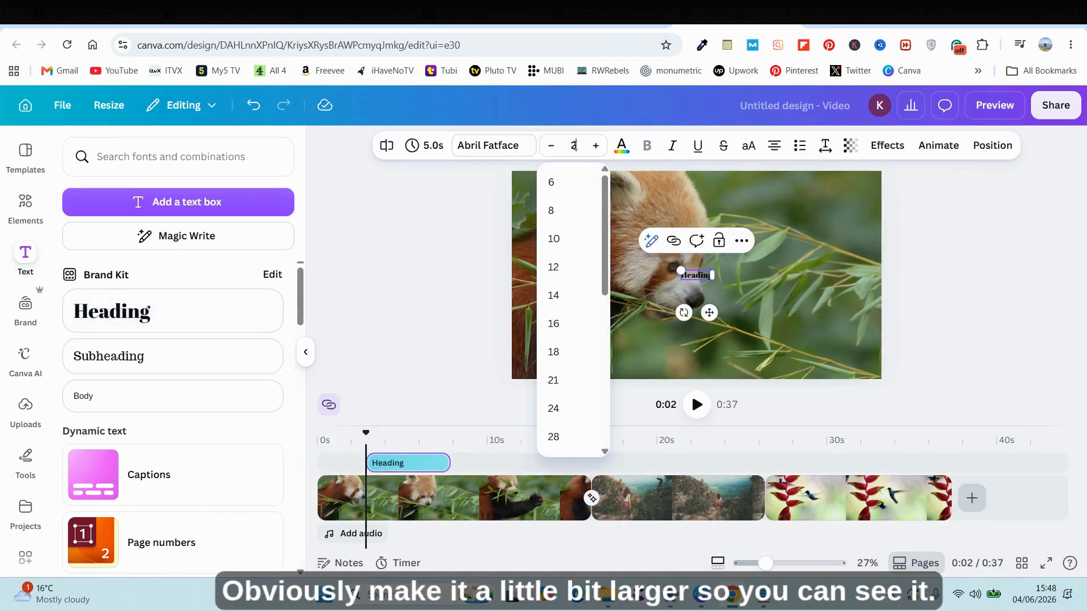
pyautogui.press('Return')
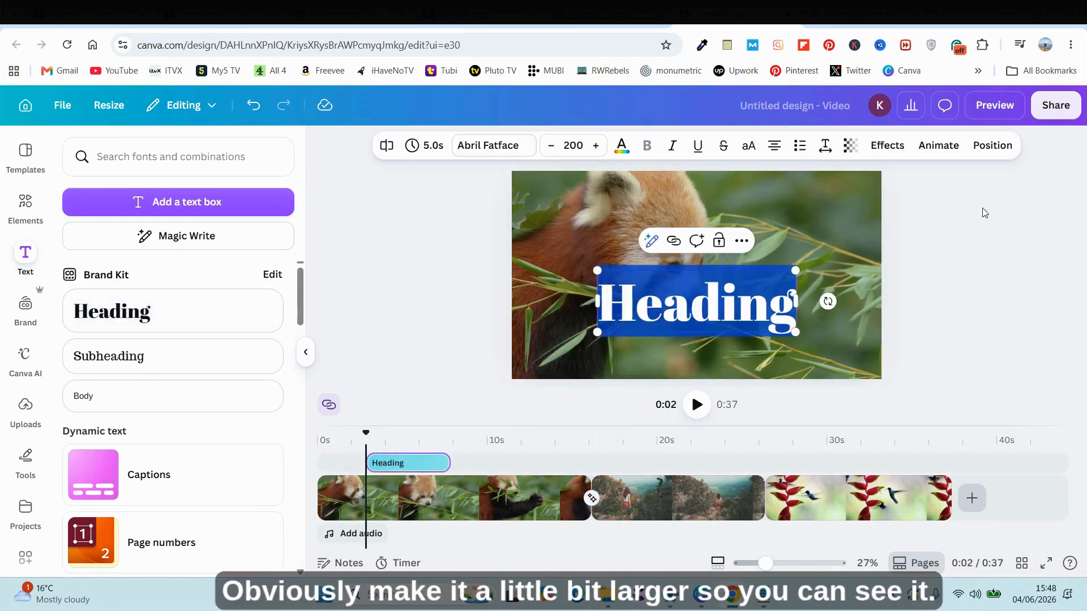
pyautogui.click(988, 234)
# - Color the heading text white and move it to the upper-right corner of the video frame
pyautogui.moveTo(759, 309); pyautogui.dragTo(762, 283)
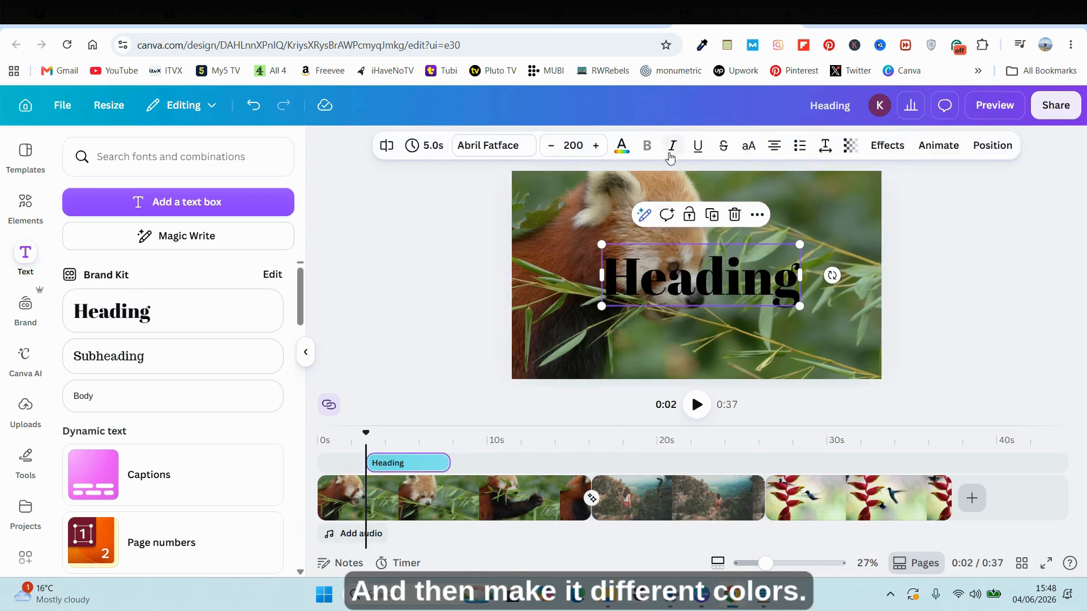
pyautogui.click(621, 146)
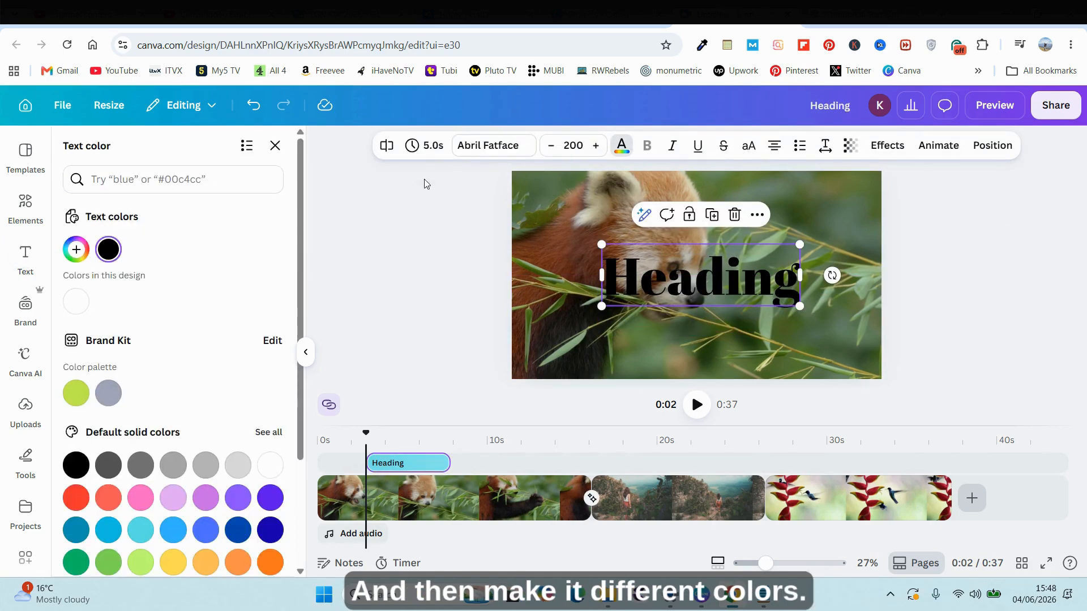
pyautogui.click(76, 306)
pyautogui.click(1007, 282)
pyautogui.moveTo(741, 278); pyautogui.dragTo(813, 205)
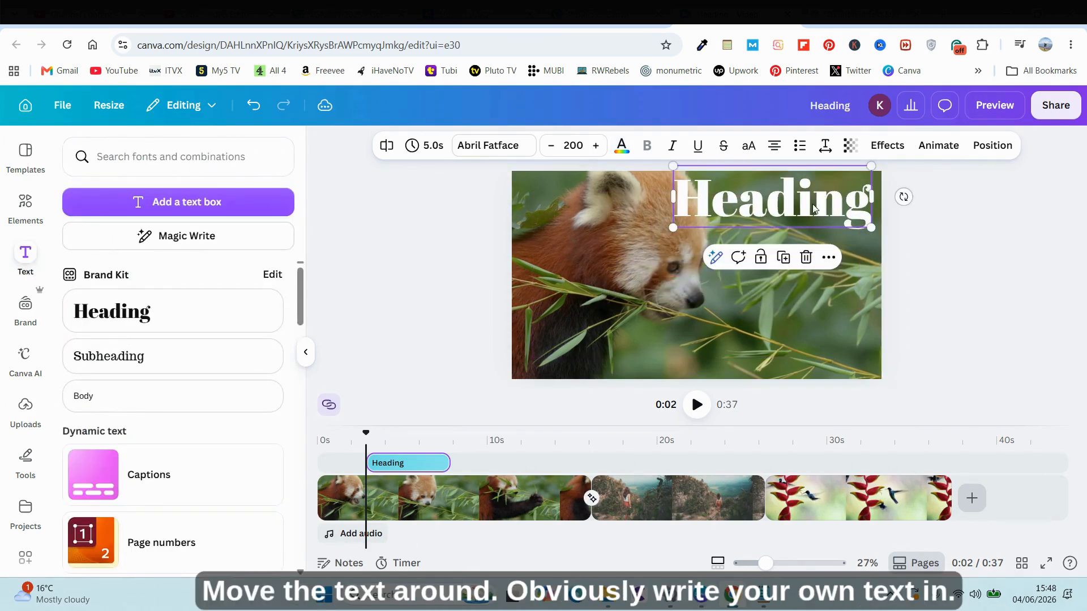
pyautogui.doubleClick(835, 214)
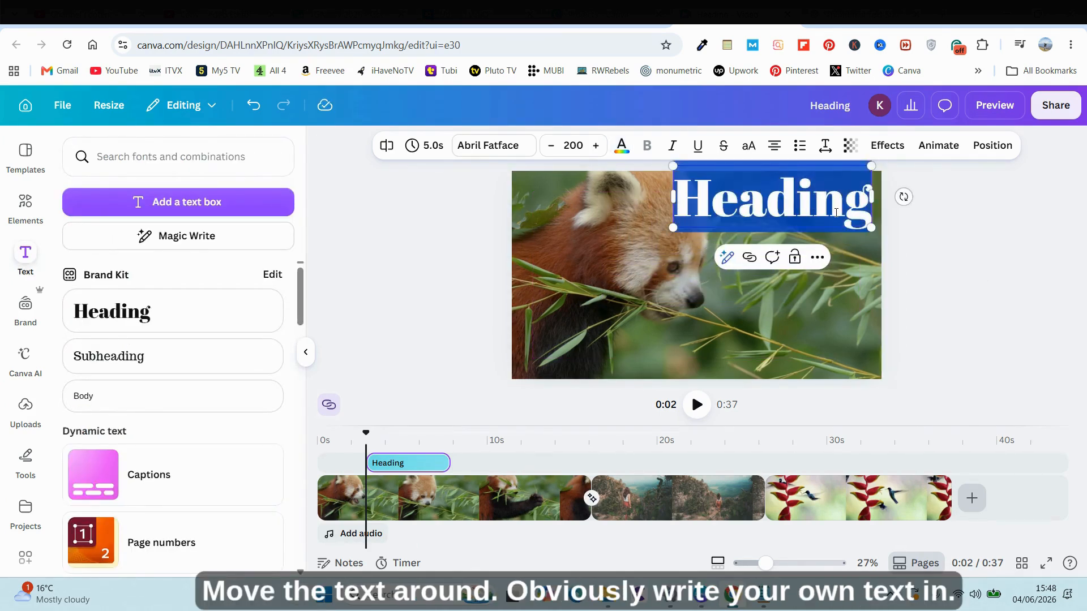
pyautogui.click(1039, 255)
# - Extend the heading back to the beginning of the video so that it lasts about 7.8 s
pyautogui.moveTo(366, 433); pyautogui.dragTo(306, 453)
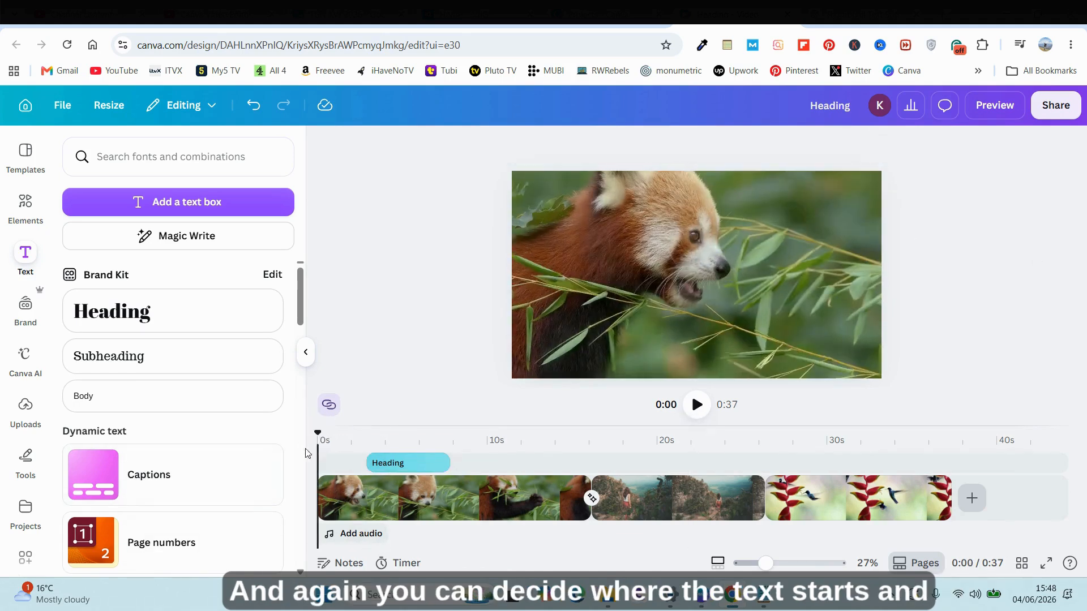
pyautogui.moveTo(404, 469); pyautogui.dragTo(447, 470)
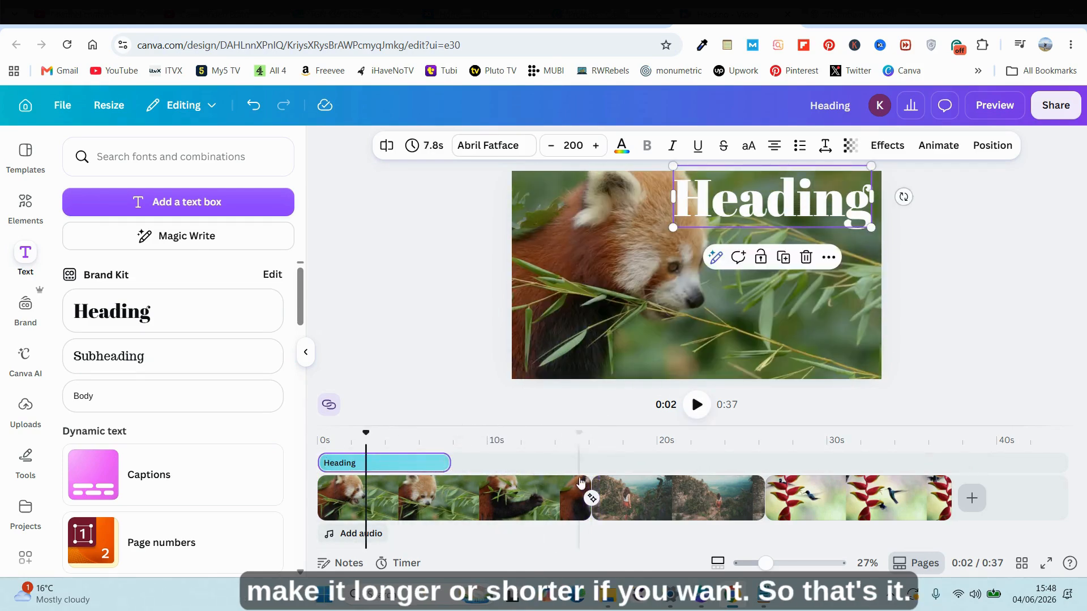